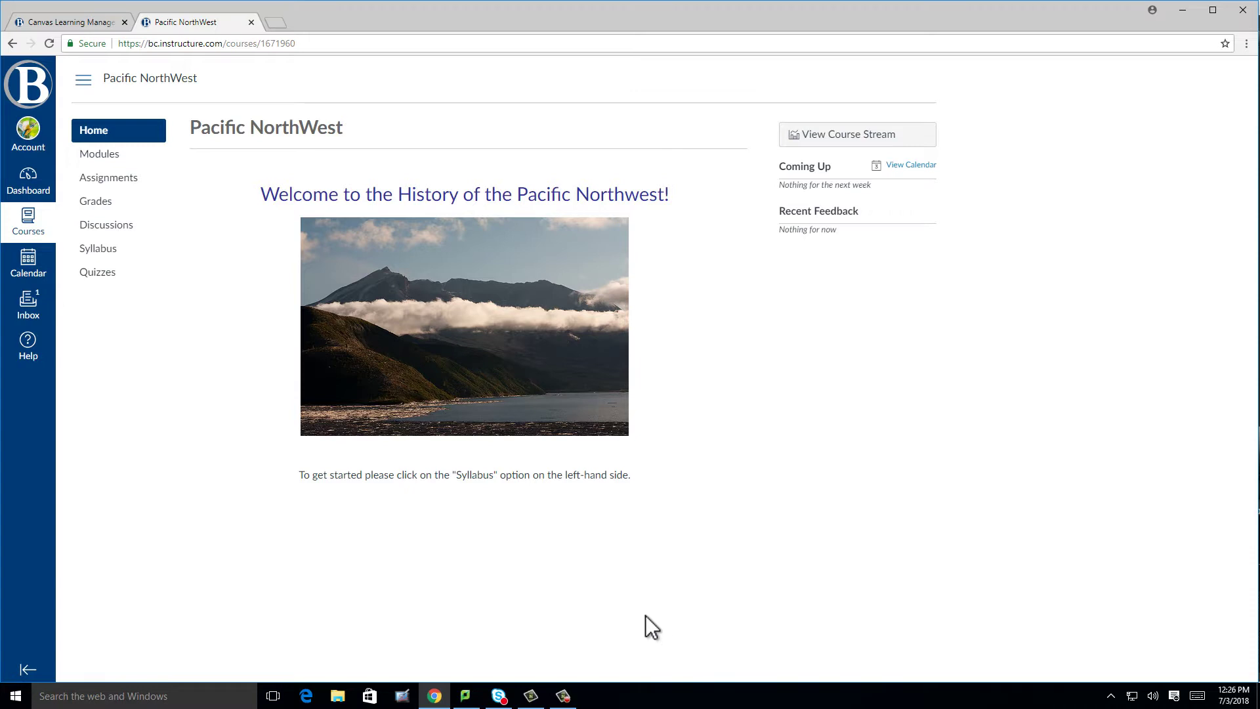
Open the Discussions list for the Pacific NorthWest course
click(148, 224)
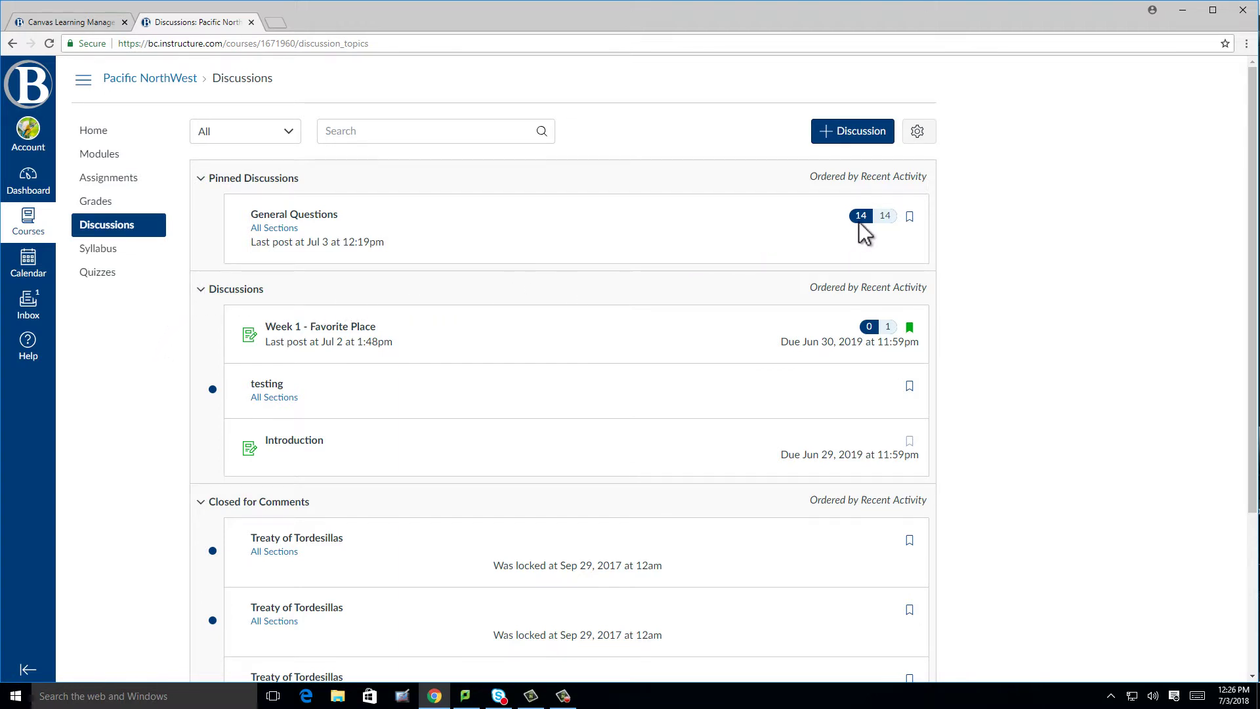
mouse_move(865, 221)
Open the pinned General Questions topic and review its instructor description
click(330, 216)
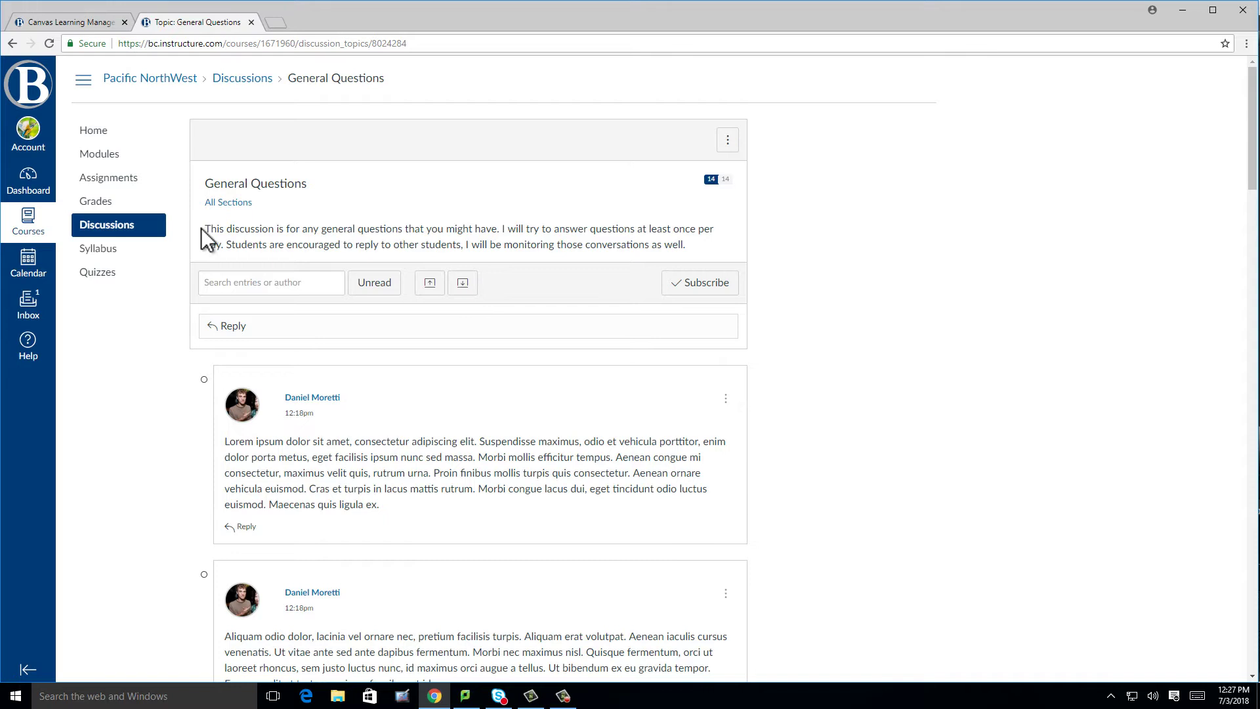
drag(204, 230, 689, 247)
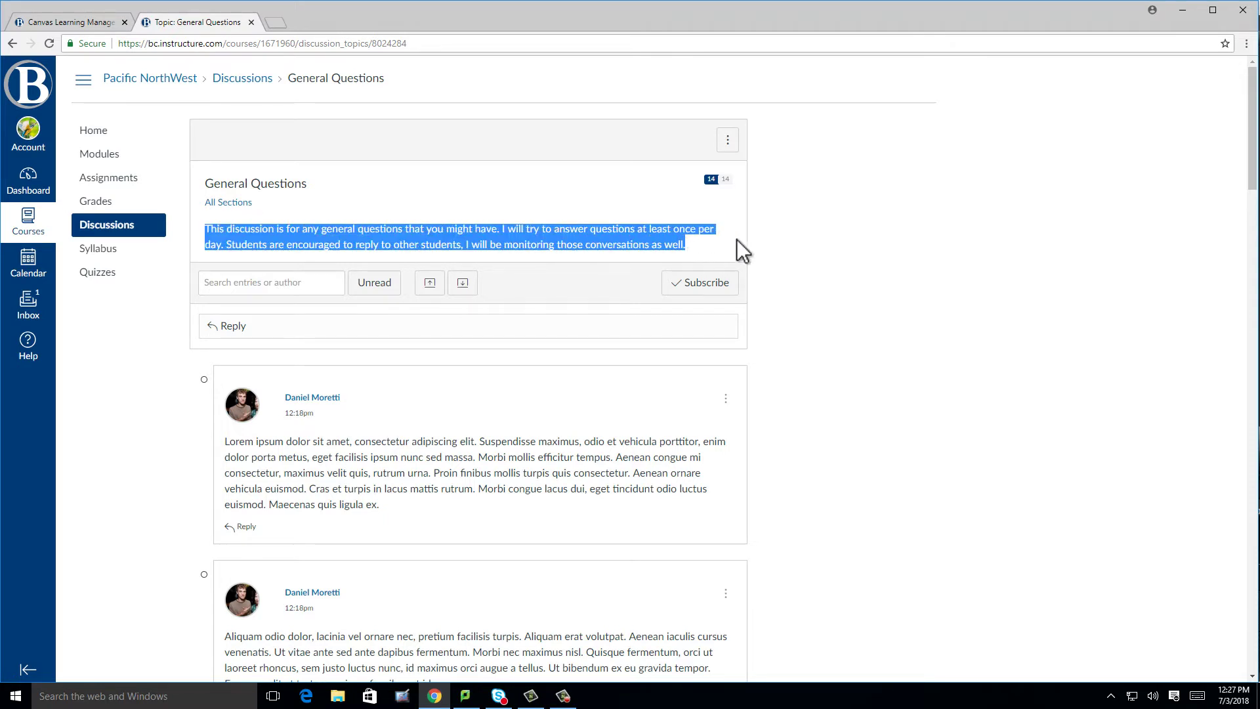
click(885, 332)
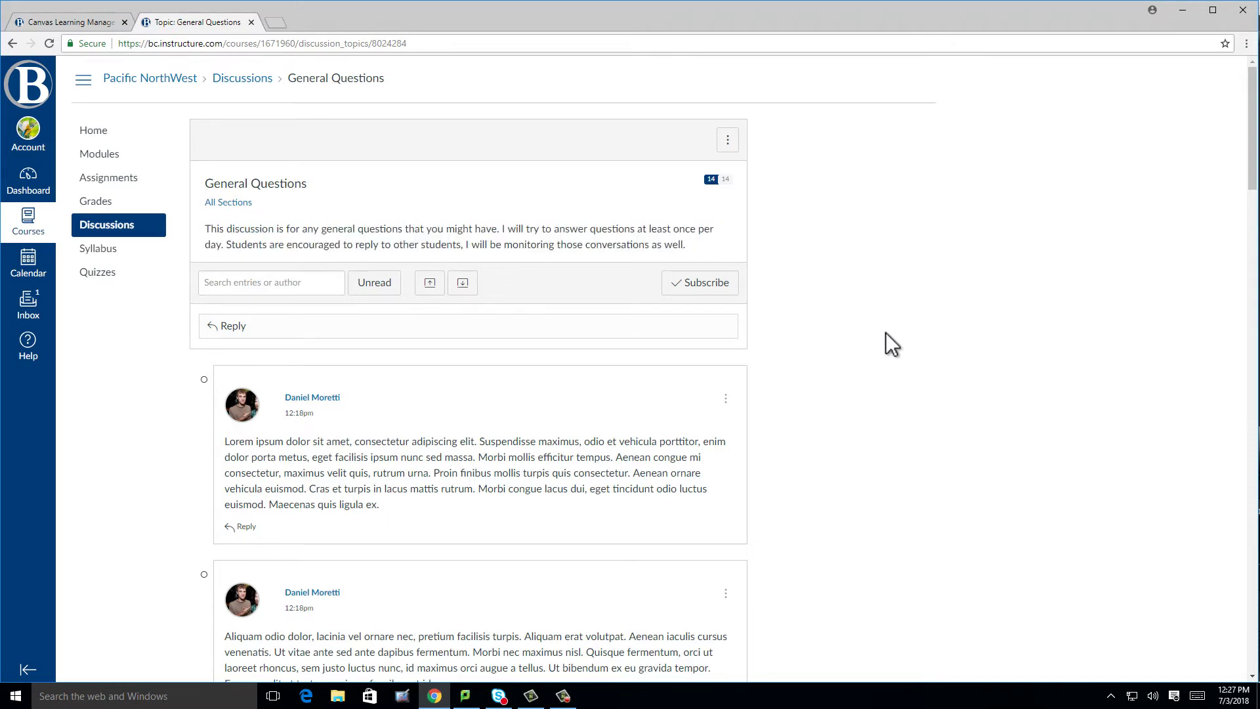
Write and post the reply 'This is a short response.', removing the unfinished second sentence
click(610, 326)
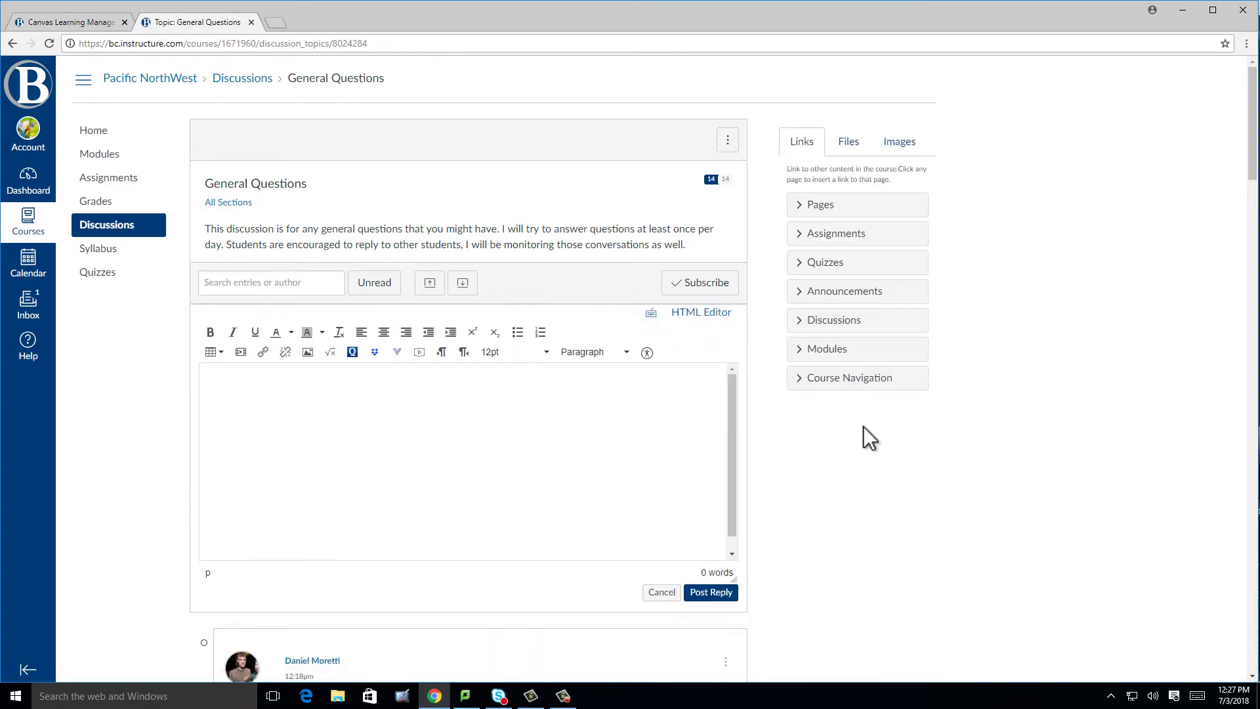
middle_click(860, 449)
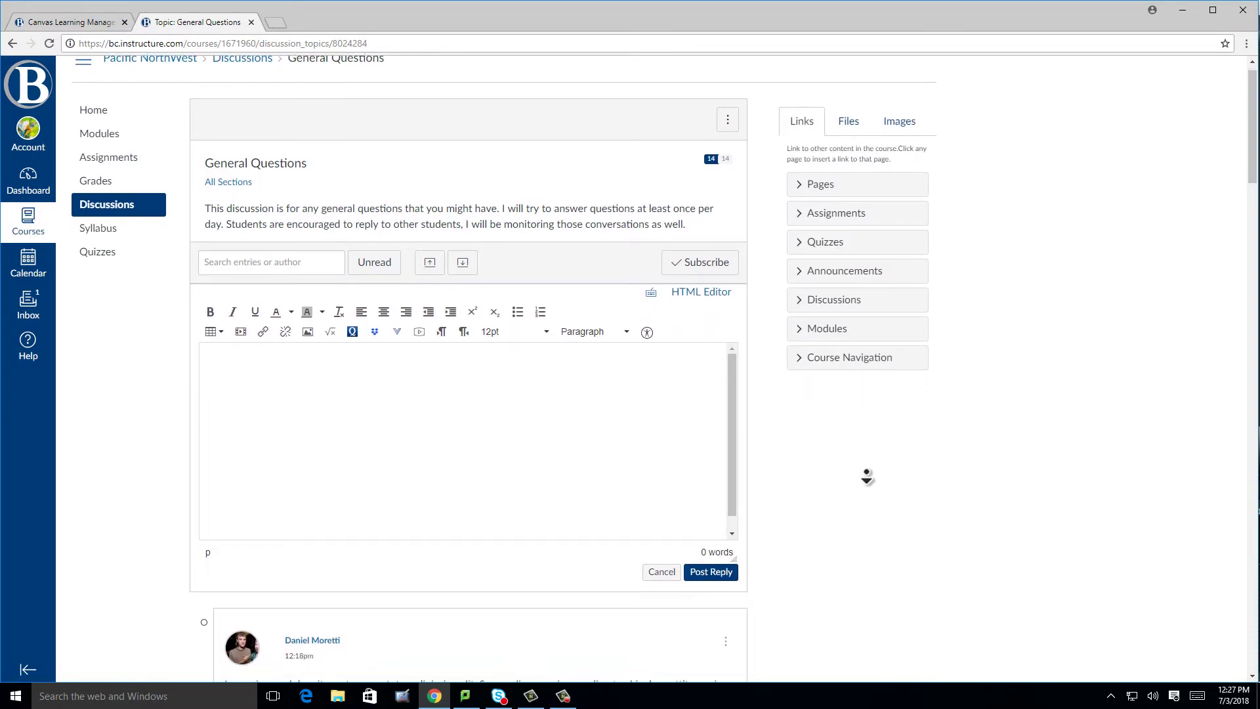
click(664, 431)
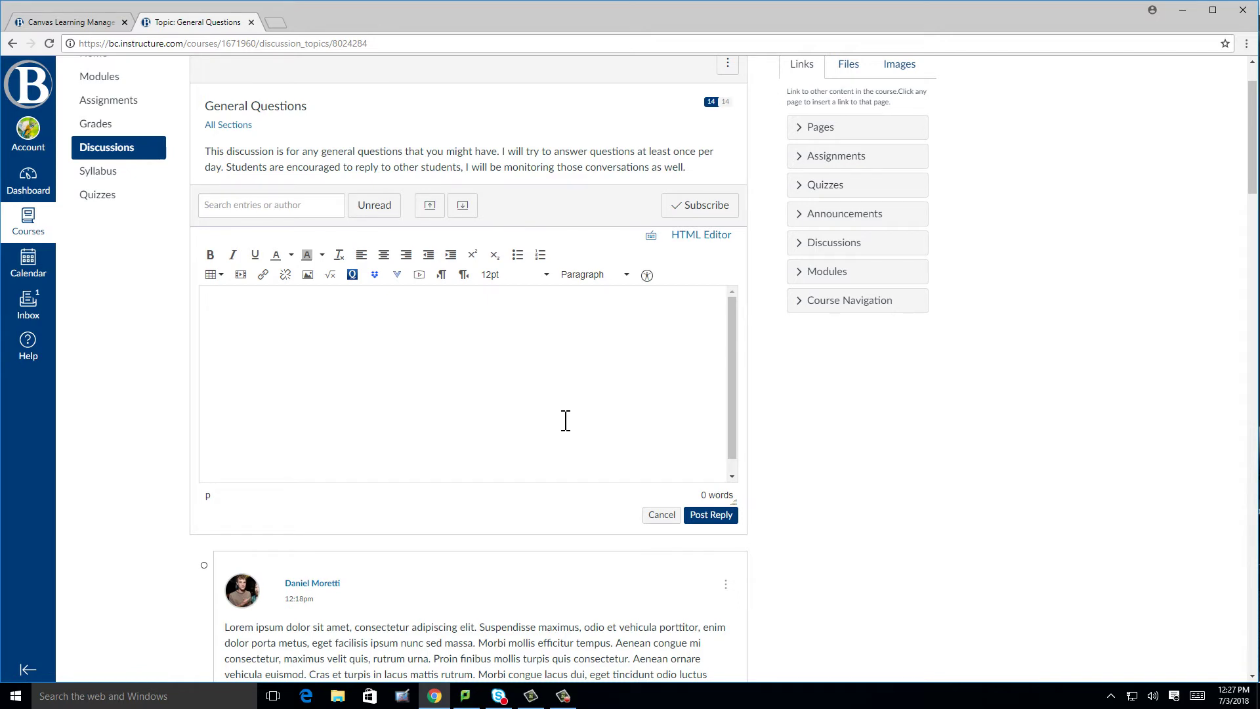
text(This is a short response. I wi)
key(BackSpace)
key(BackSpace)
key(BackSpace)
key(BackSpace)
click(734, 516)
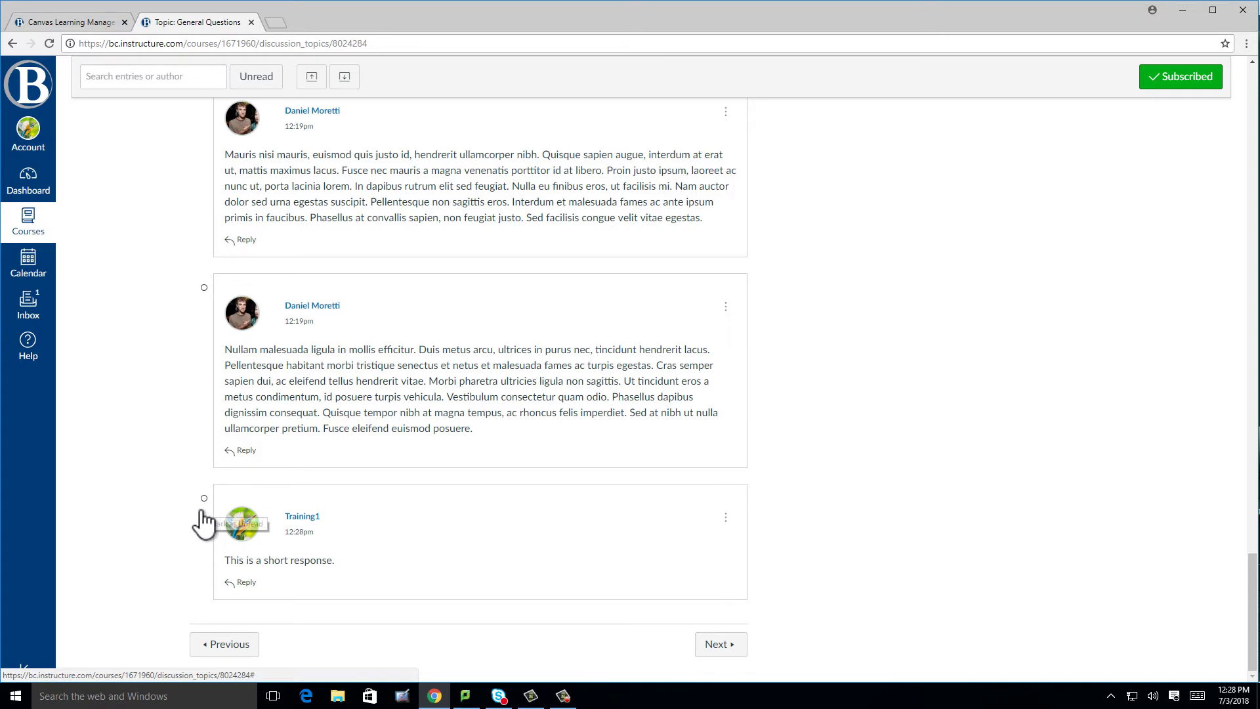
Autoscroll up through the replies until the General Questions topic header is visible
middle_click(161, 558)
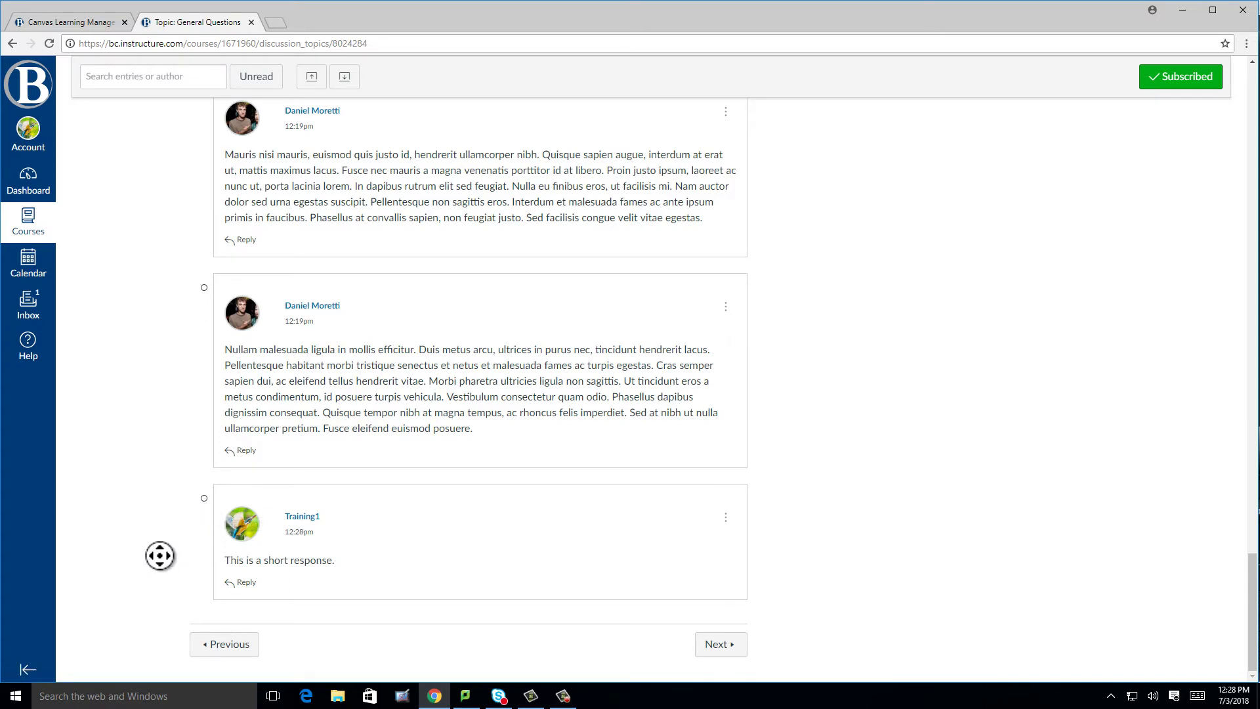
middle_click(145, 508)
middle_click(143, 565)
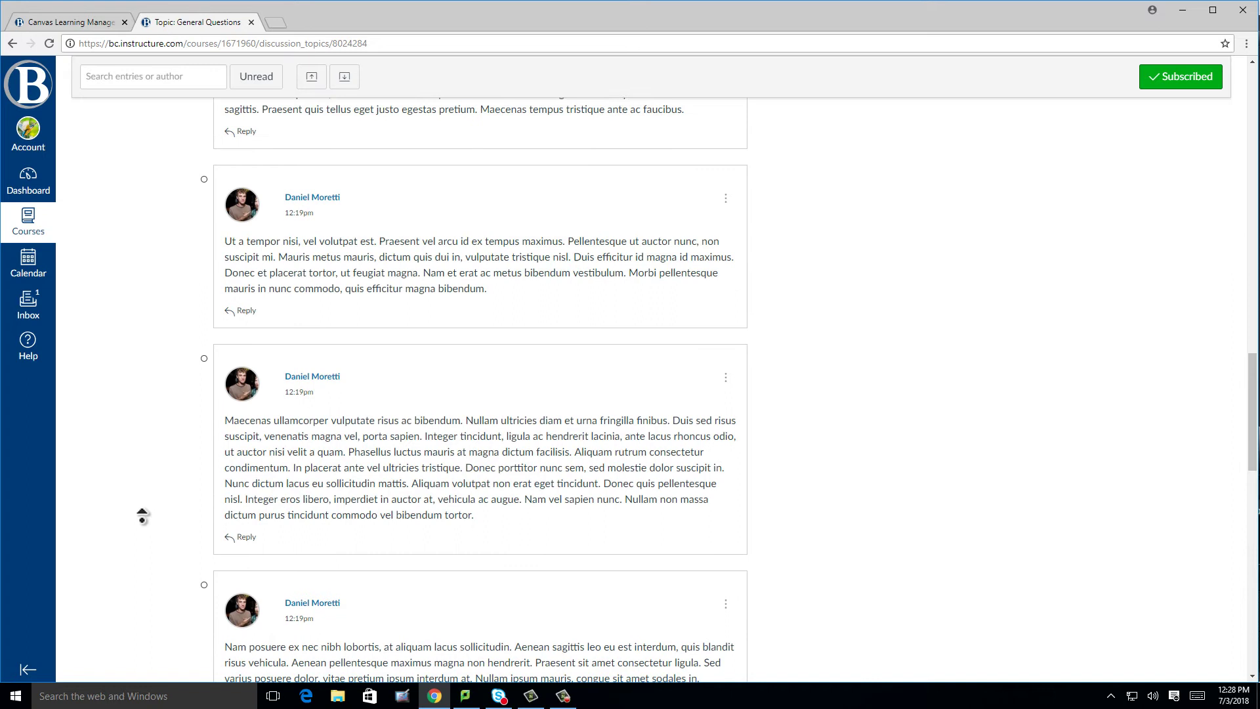
middle_click(142, 518)
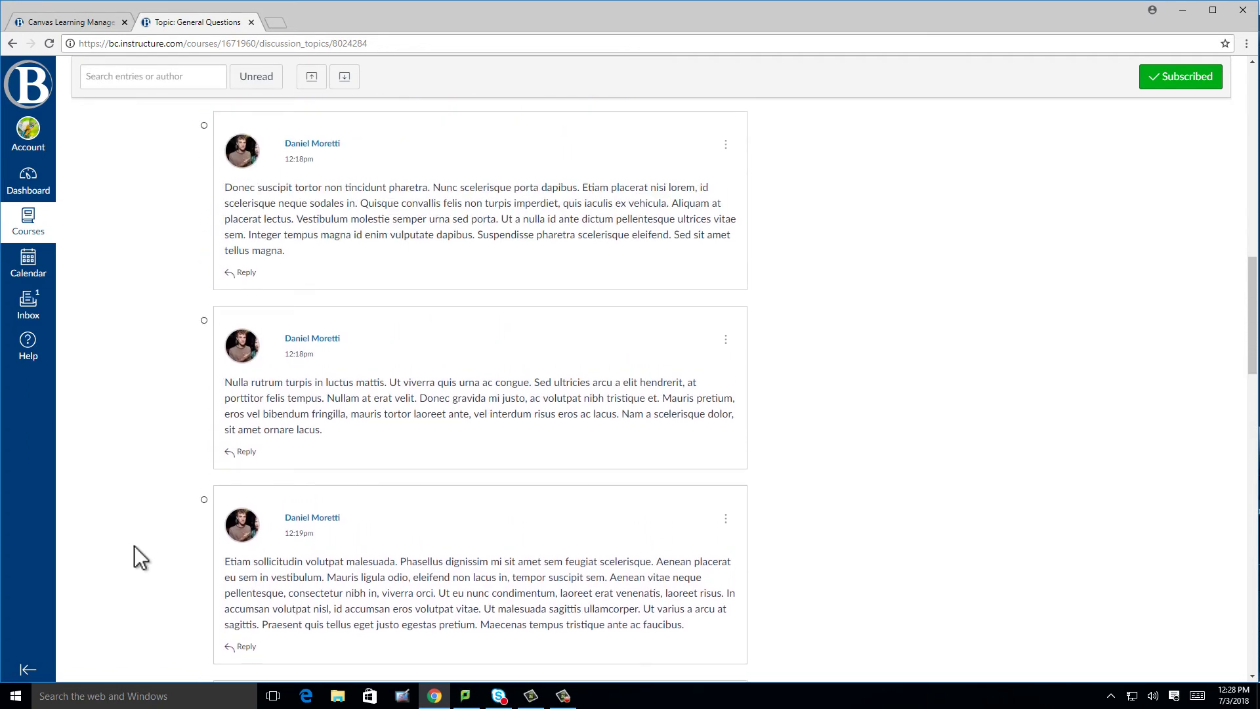
middle_click(112, 555)
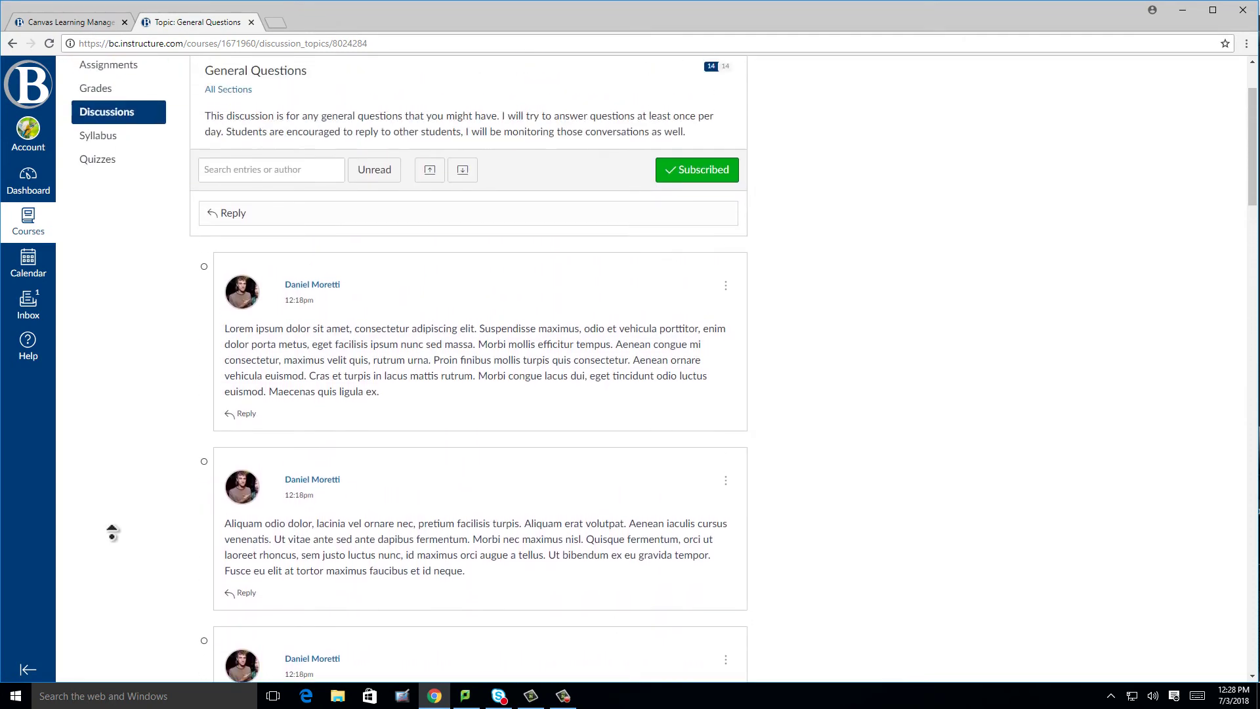
middle_click(112, 542)
scroll(121, 495, down, 1)
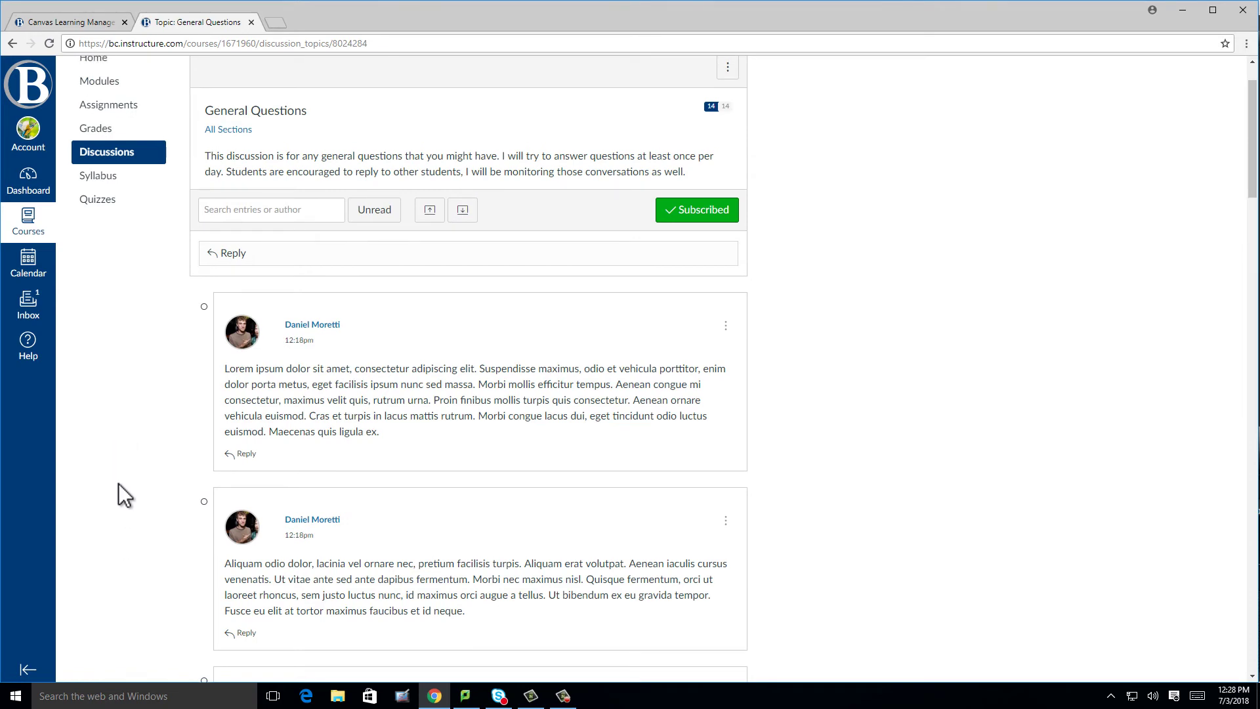
scroll(138, 525, up, 2)
scroll(126, 540, down, 1)
scroll(127, 540, up, 1)
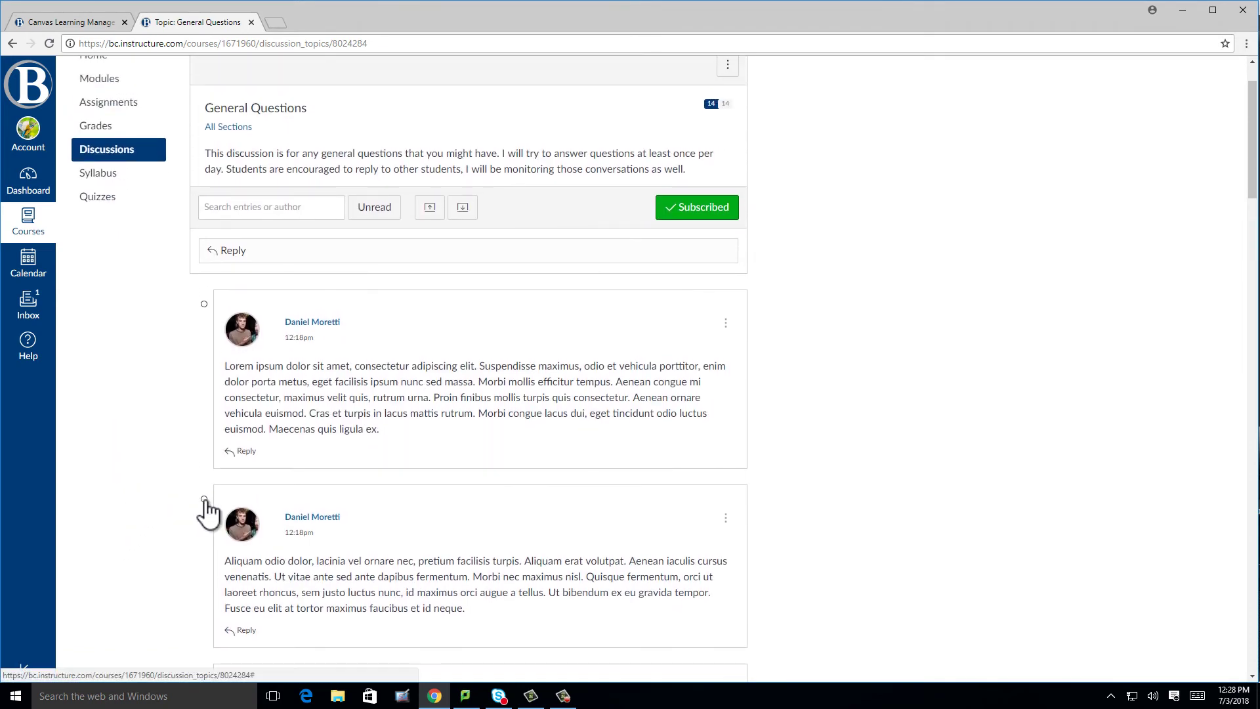
click(204, 499)
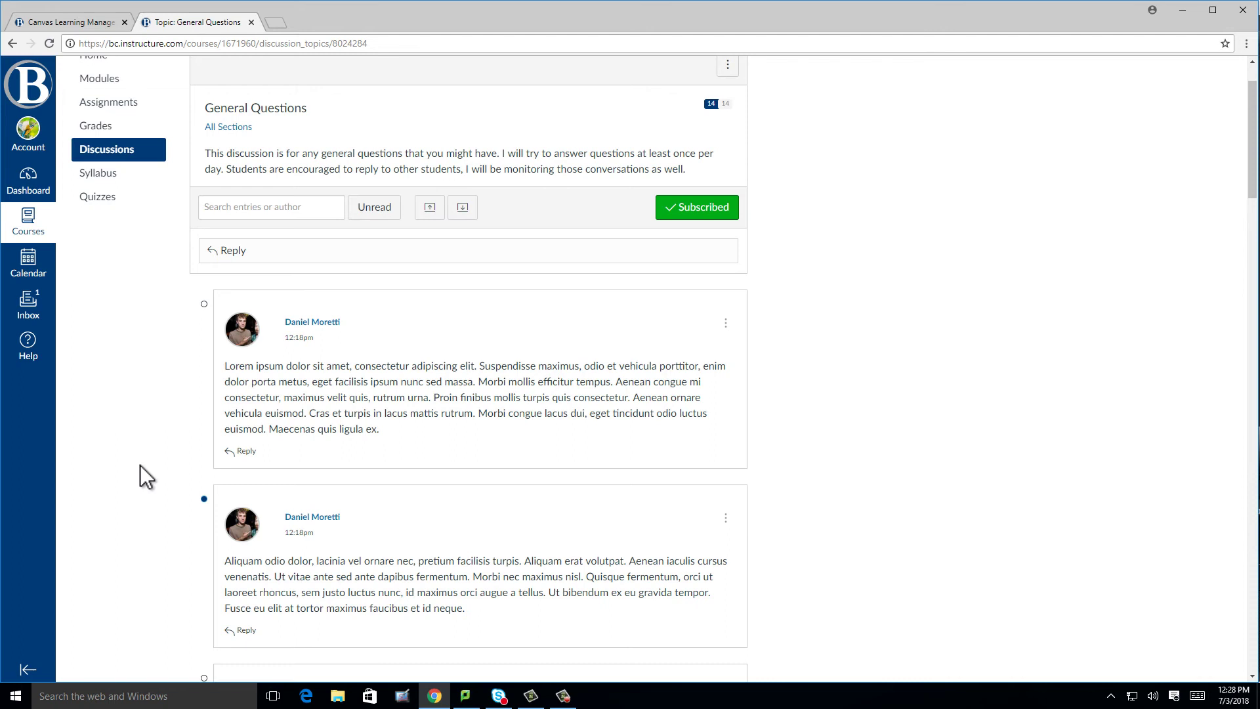
scroll(131, 479, down, 3)
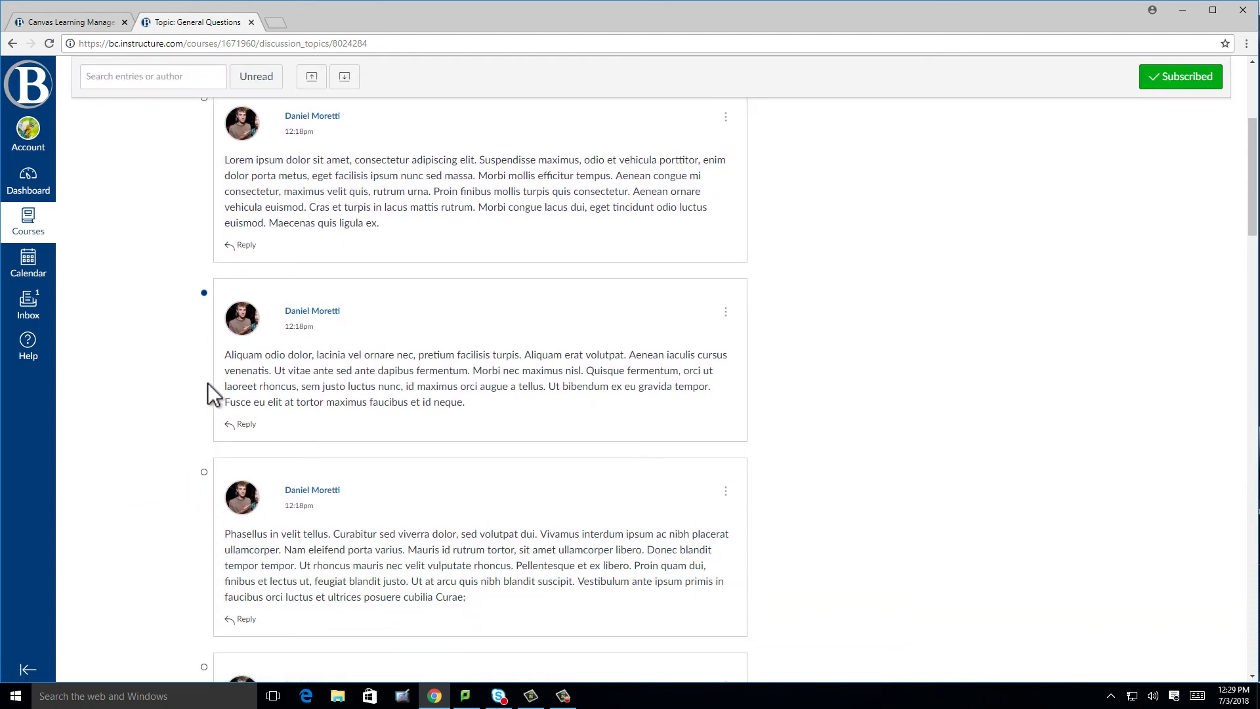
click(204, 293)
scroll(143, 355, up, 3)
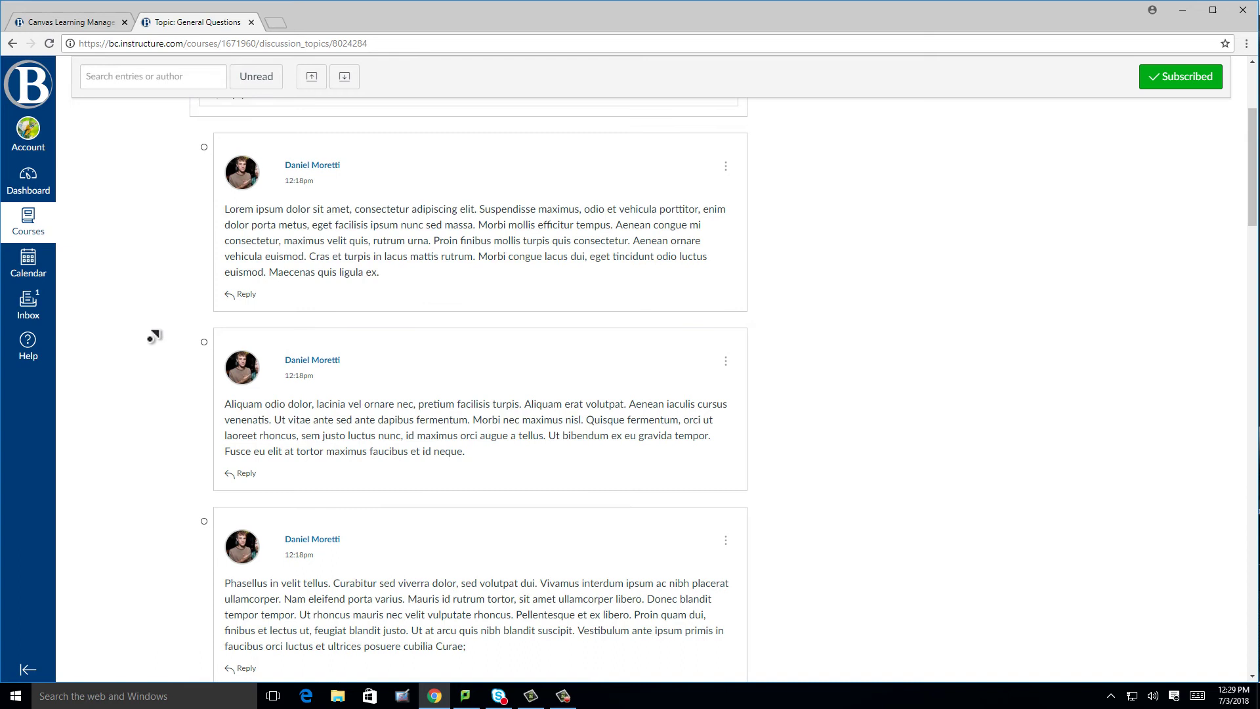
scroll(155, 333, up, 2)
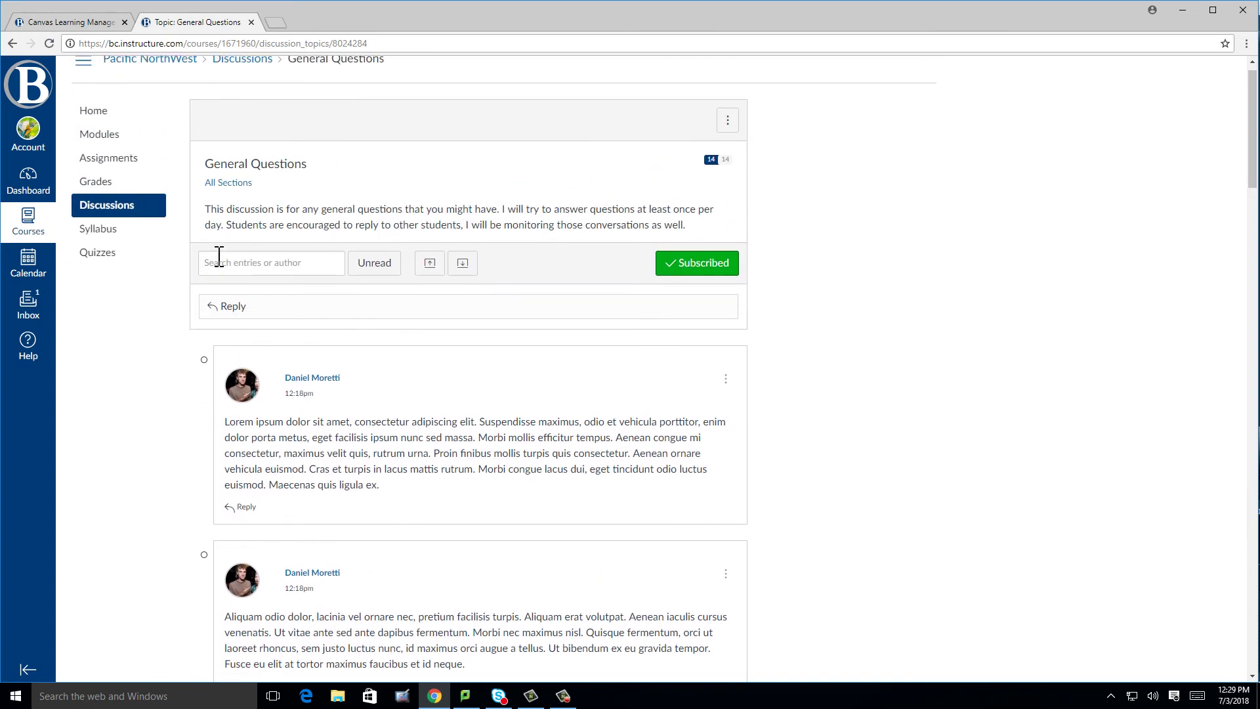
Turn the second reply's read/unread circle into a filled blue unread dot
drag(237, 225, 438, 226)
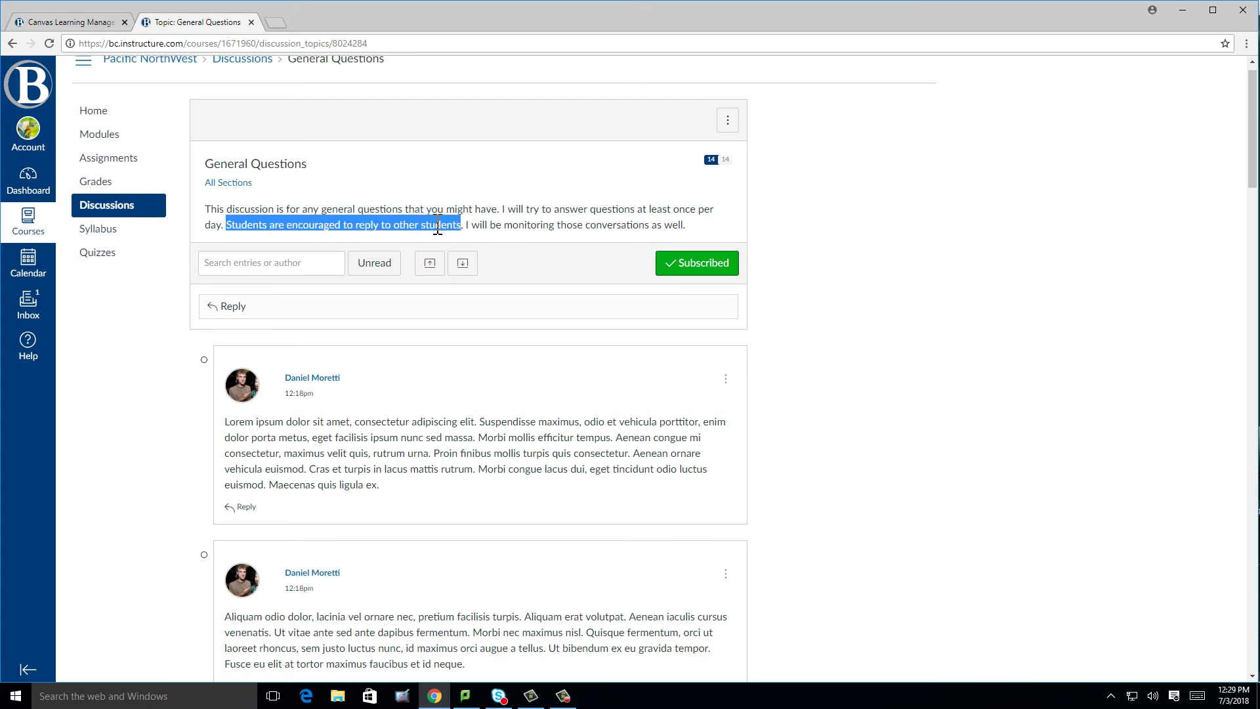
click(133, 361)
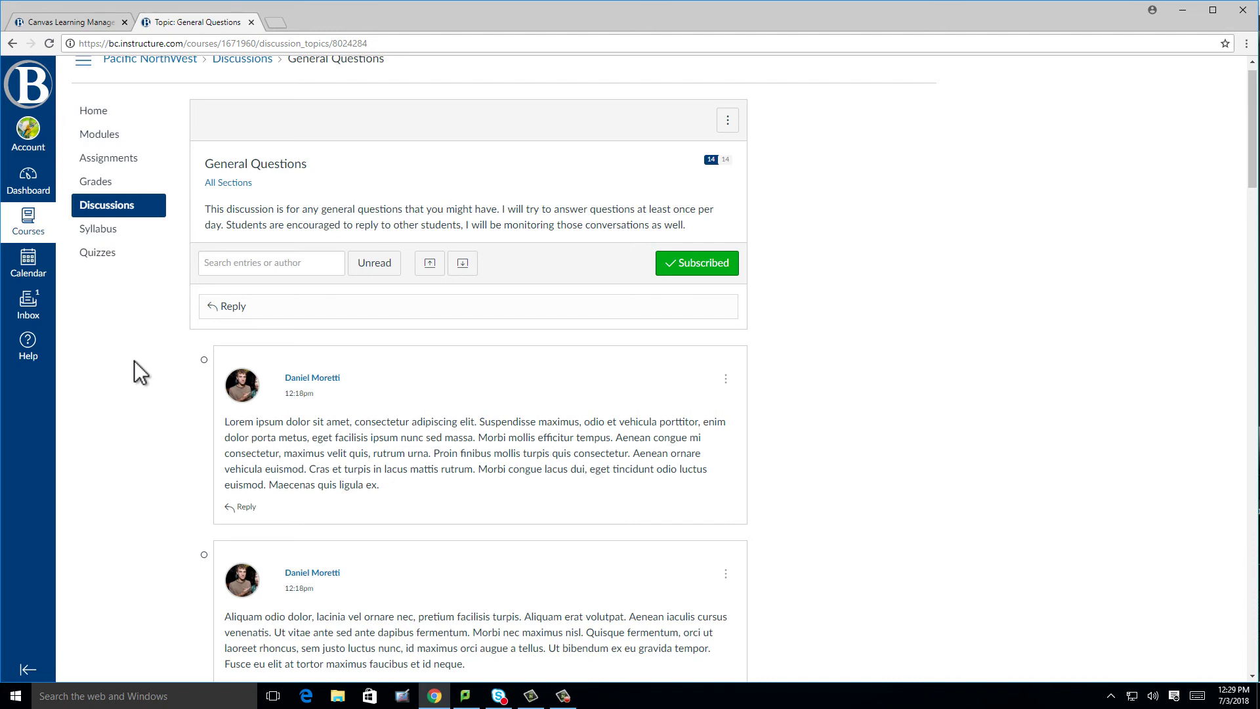
middle_click(140, 374)
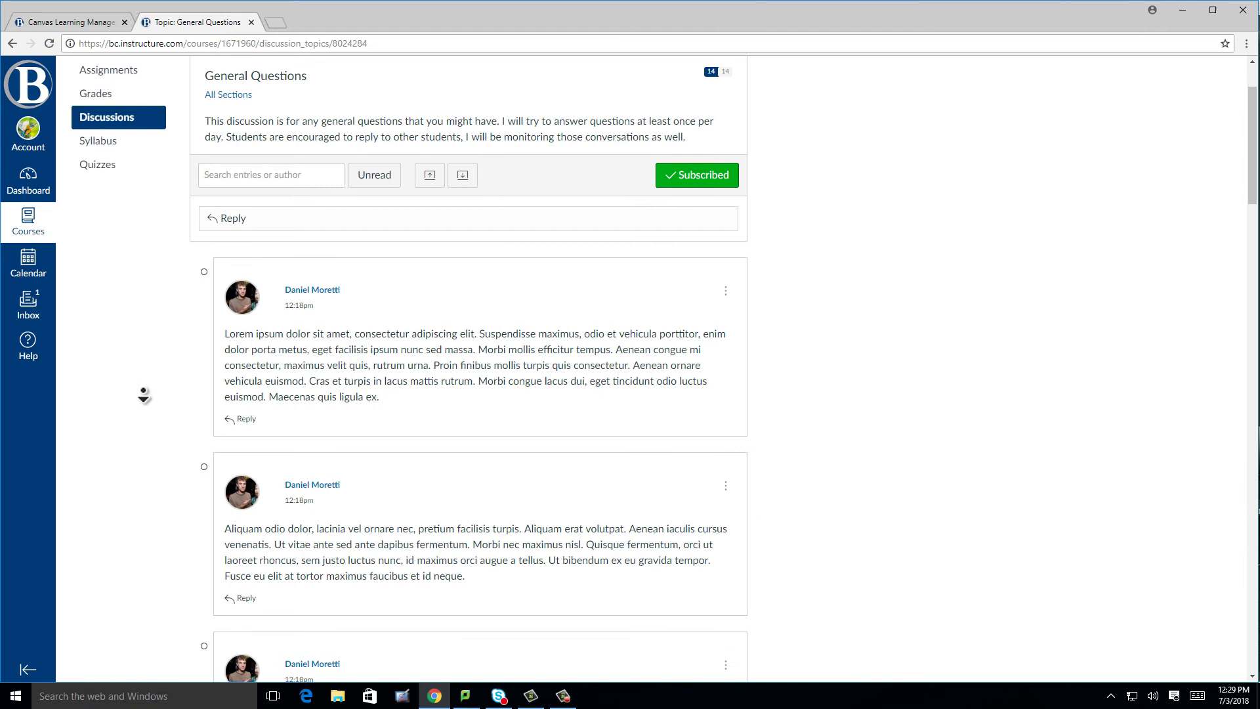
middle_click(142, 394)
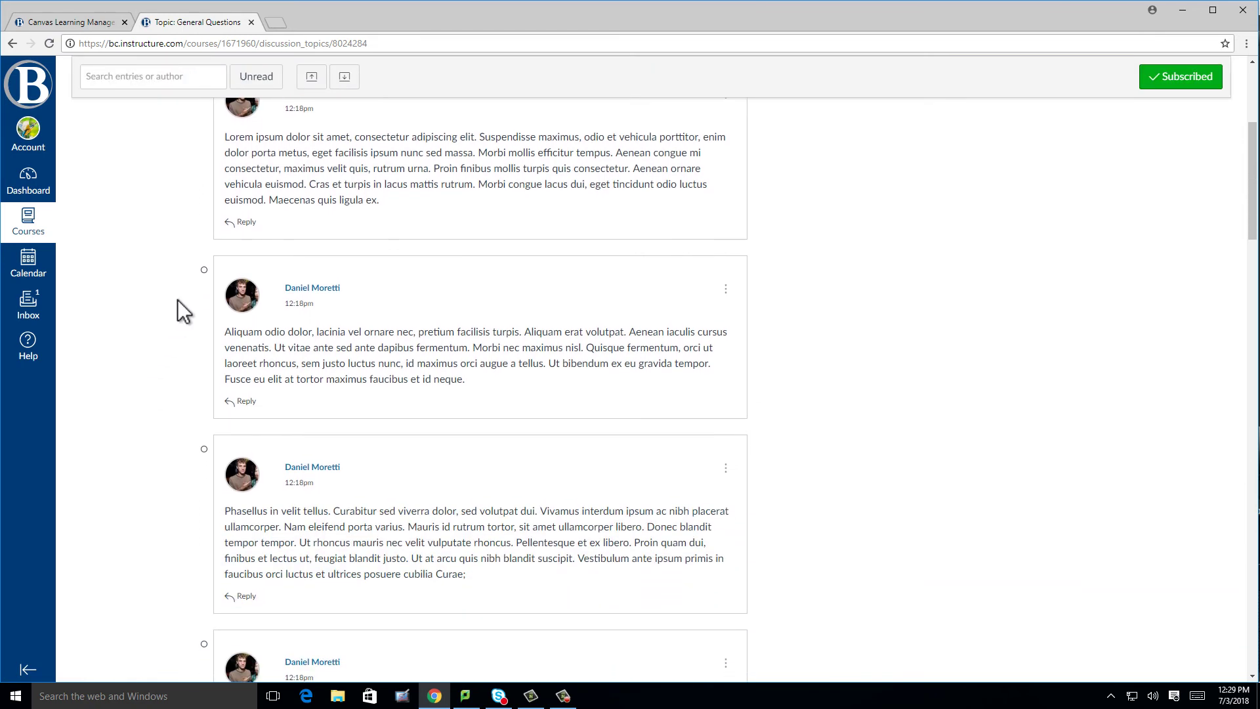
click(204, 270)
middle_click(150, 355)
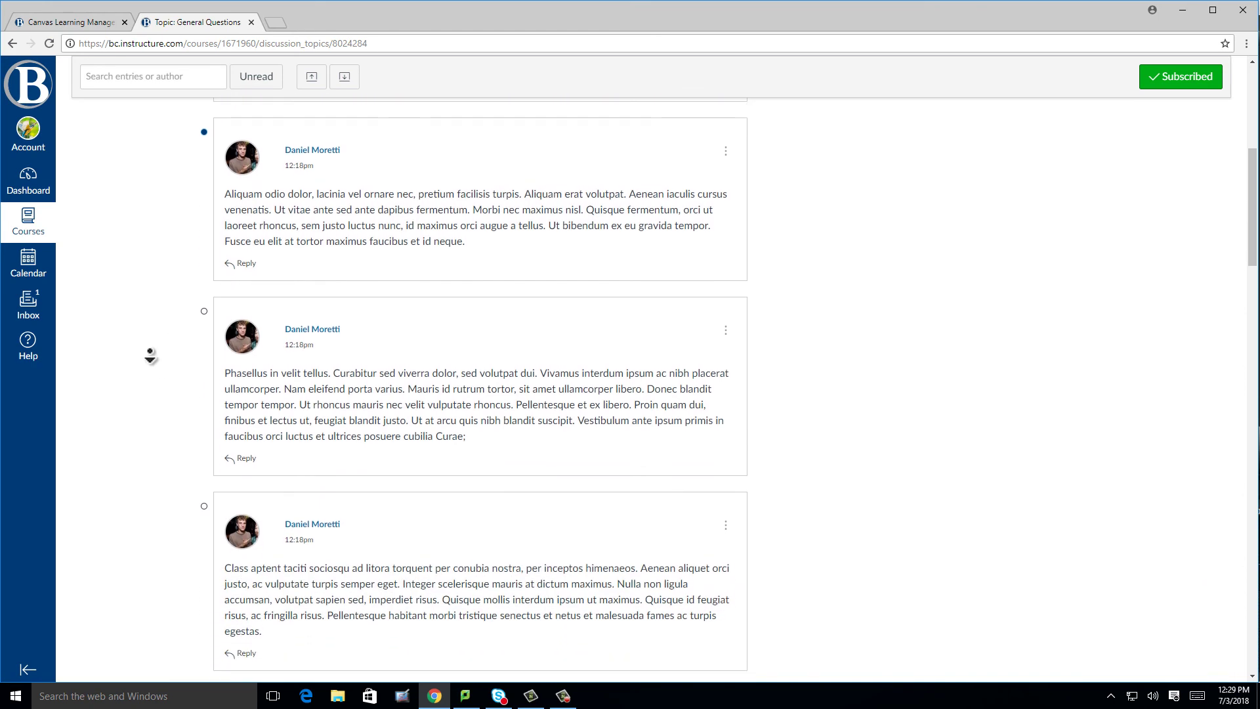